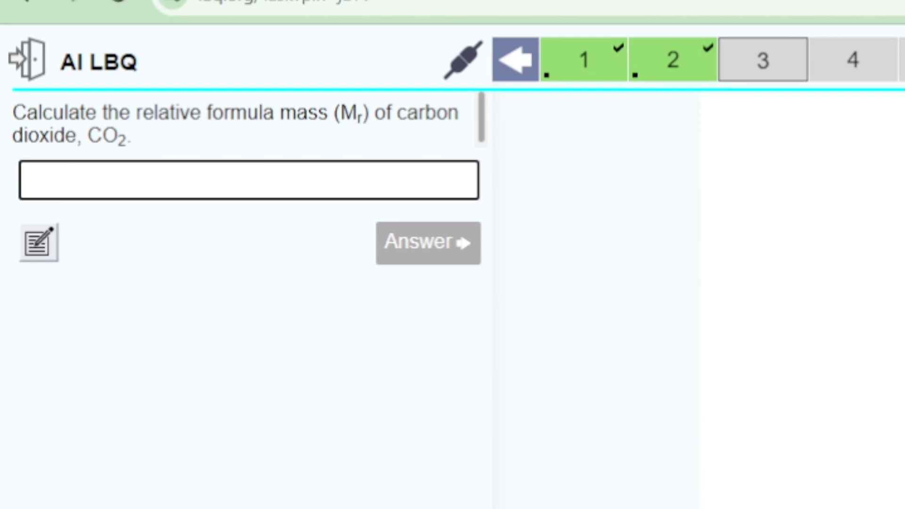
Submit 56 as the answer to the carbon dioxide question.
type("56")
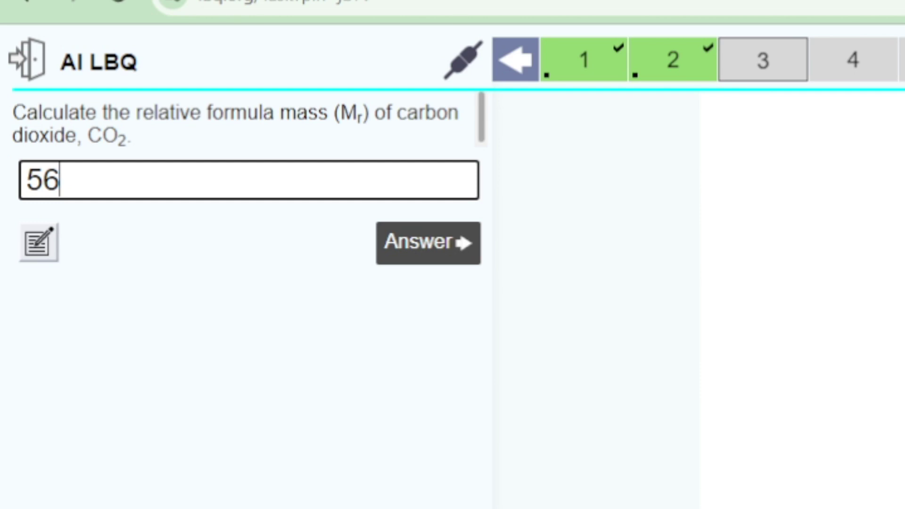
key("Return")
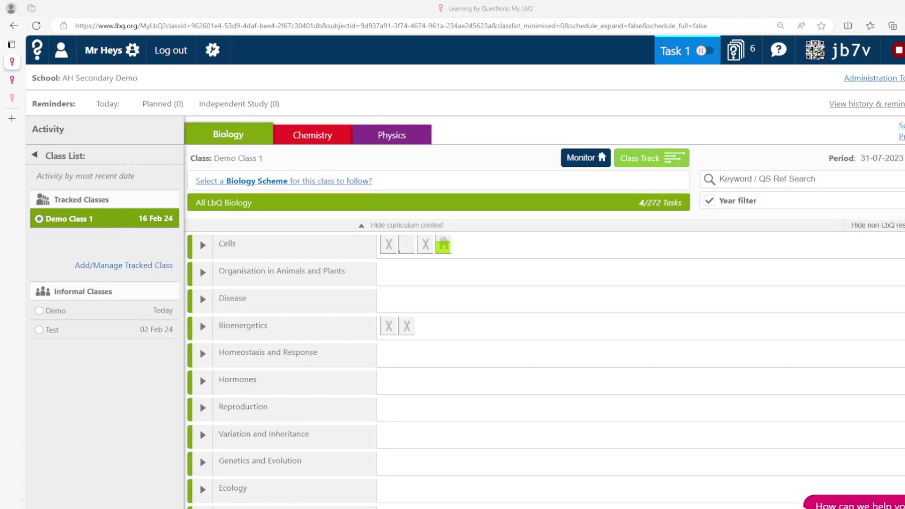
Expand the Biology Cells topic and scroll through its question sets.
scroll(238, 262, "down", 2)
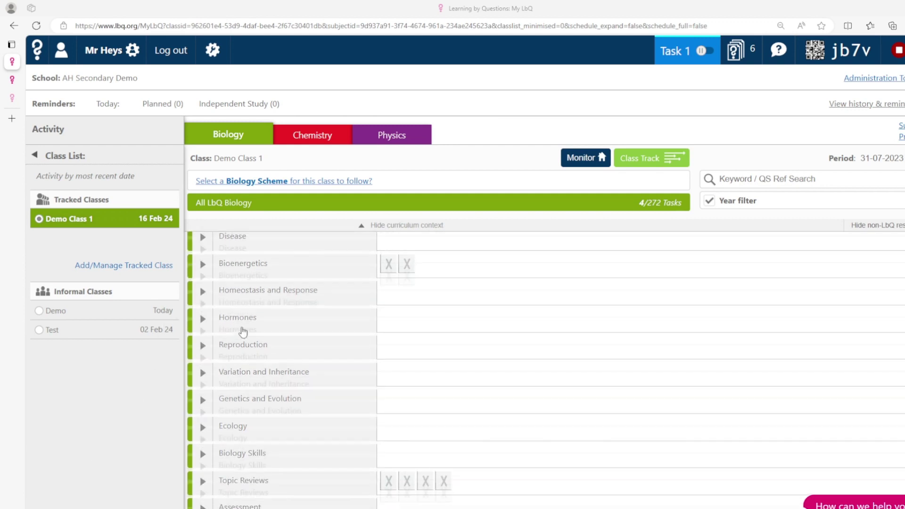
scroll(243, 332, "up", 2)
left_click(204, 253)
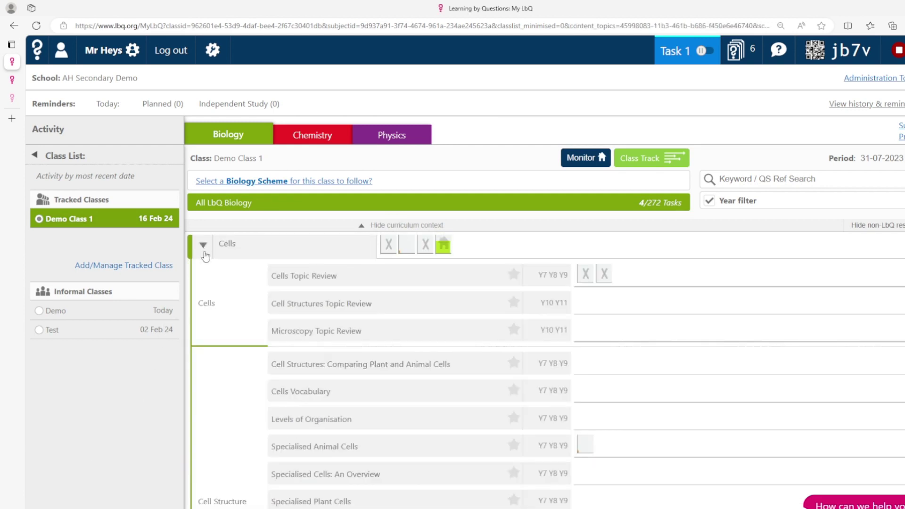
scroll(344, 408, "down", 3)
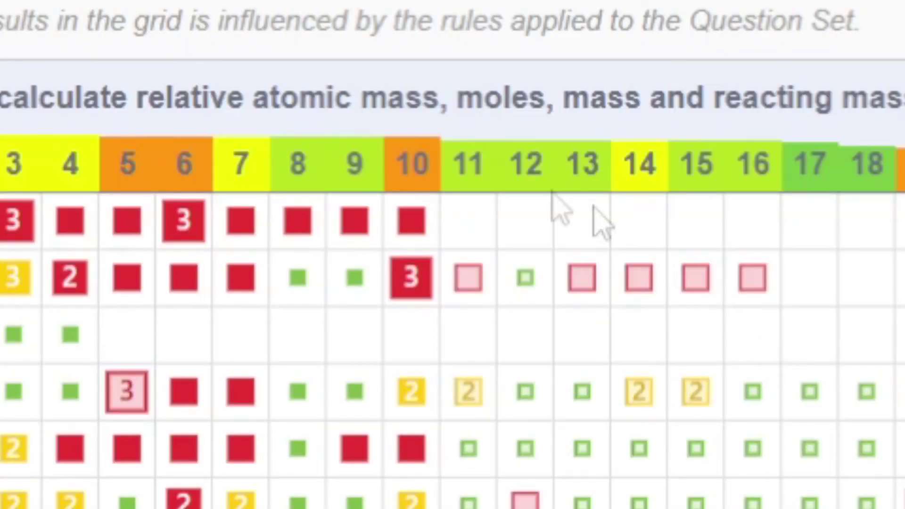
Open the options for question 10's column in the results grid.
left_click(415, 37)
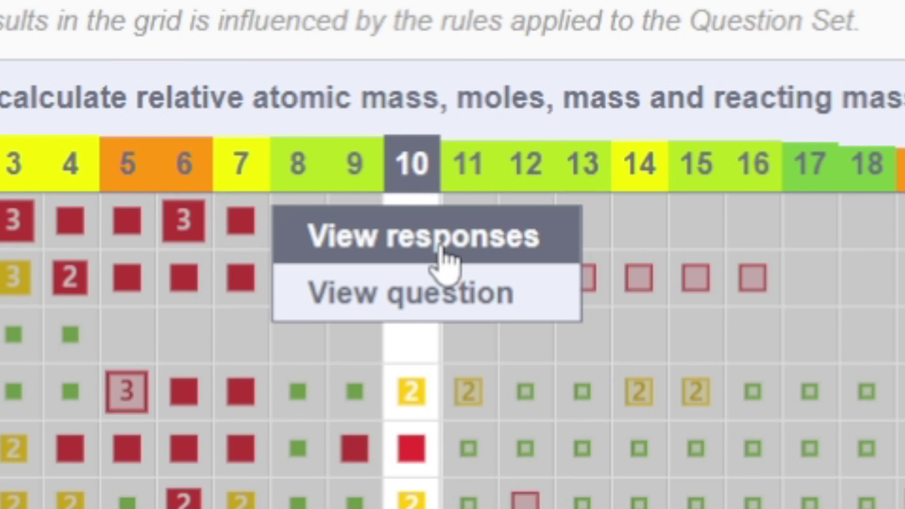
View the responses to question 10 and reveal the pupils' typed answers.
left_click(439, 249)
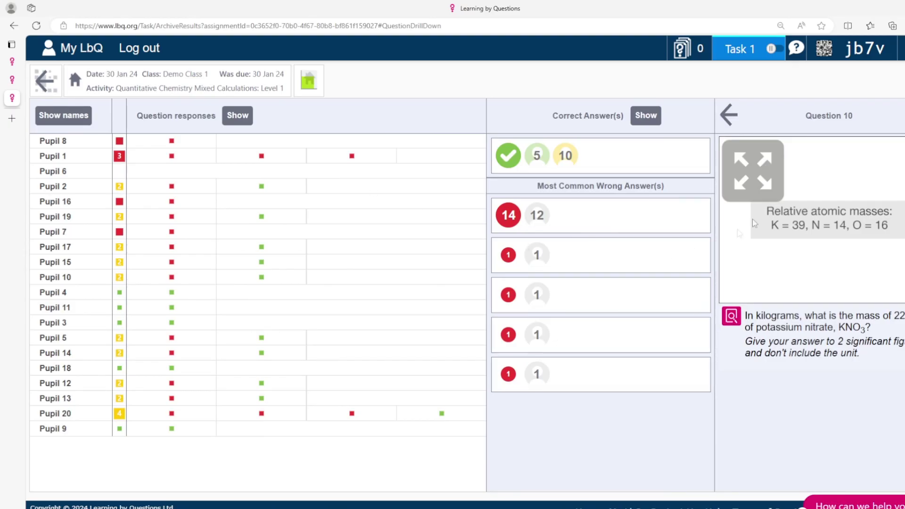
left_click(238, 116)
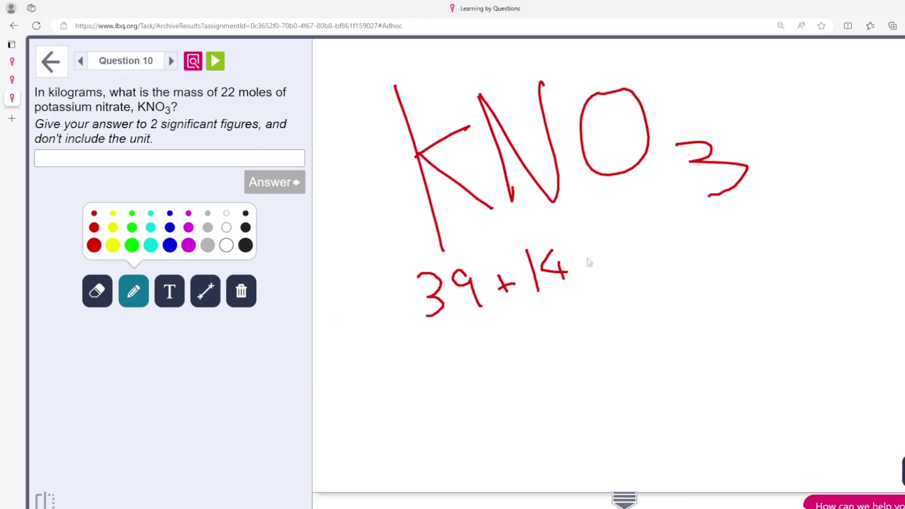
Handwrite '+ 16 + 16 × 16 =' after 39 + 14 in the KNO3 whiteboard working.
mouse_move(586, 269)
left_mouse_down()
mouse_move(608, 258)
mouse_move(637, 270)
left_mouse_up()
mouse_move(652, 225)
left_mouse_down()
mouse_move(656, 252)
mouse_move(695, 240)
left_mouse_up()
mouse_move(687, 235)
left_mouse_down()
mouse_move(689, 250)
mouse_move(709, 260)
left_mouse_up()
mouse_move(722, 223)
left_mouse_down()
mouse_move(719, 248)
mouse_move(755, 242)
left_mouse_up()
left_click_drag(755, 228, 741, 245)
mouse_move(771, 196)
left_mouse_down()
mouse_move(776, 237)
mouse_move(788, 222)
left_mouse_up()
mouse_move(449, 358)
left_mouse_down()
mouse_move(479, 357)
mouse_move(479, 368)
left_mouse_up()
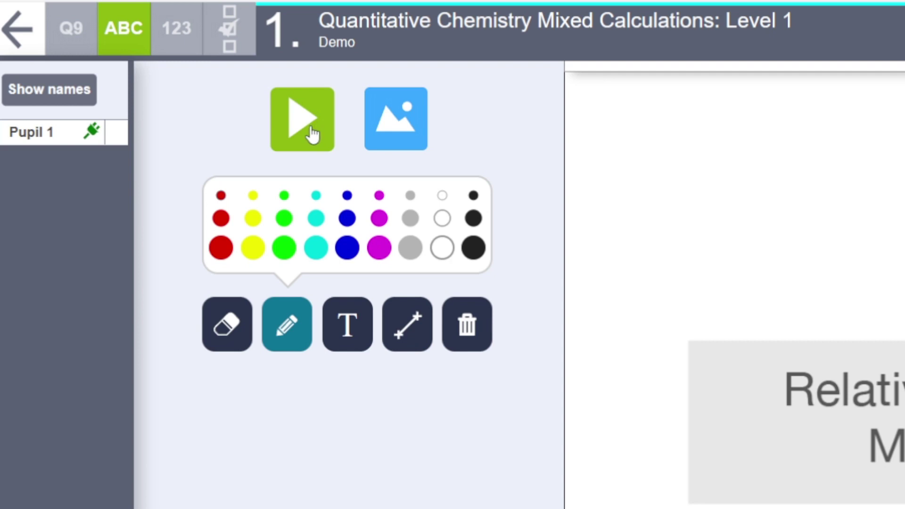
Start the question live and complete the pupil response 'Students can now type their answer'.
left_click(312, 128)
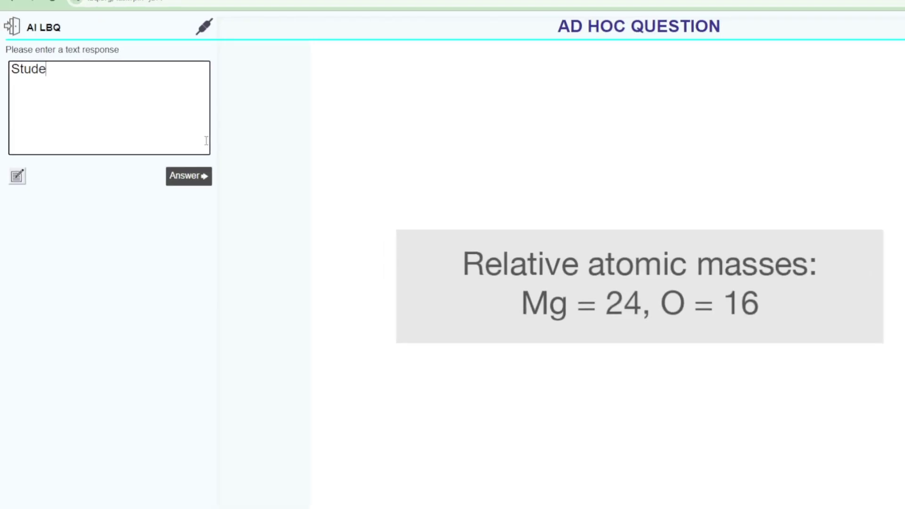
type("nt")
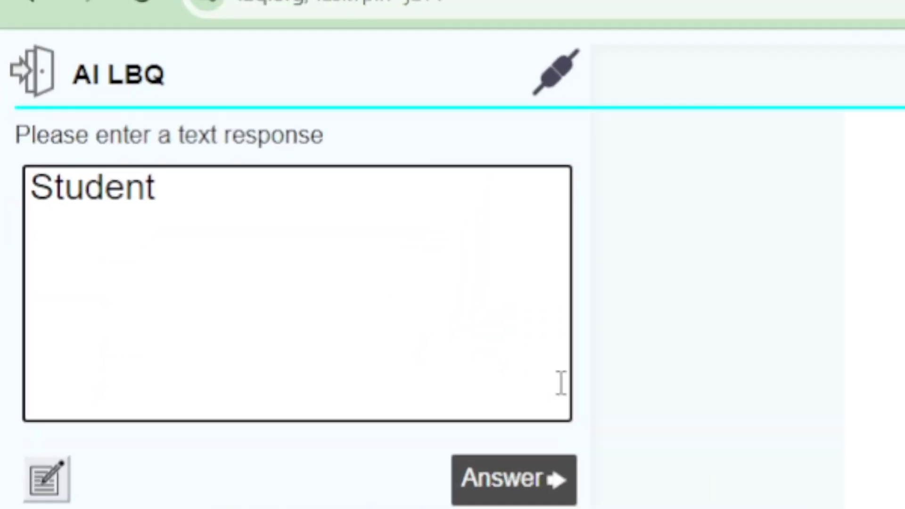
type("s ca")
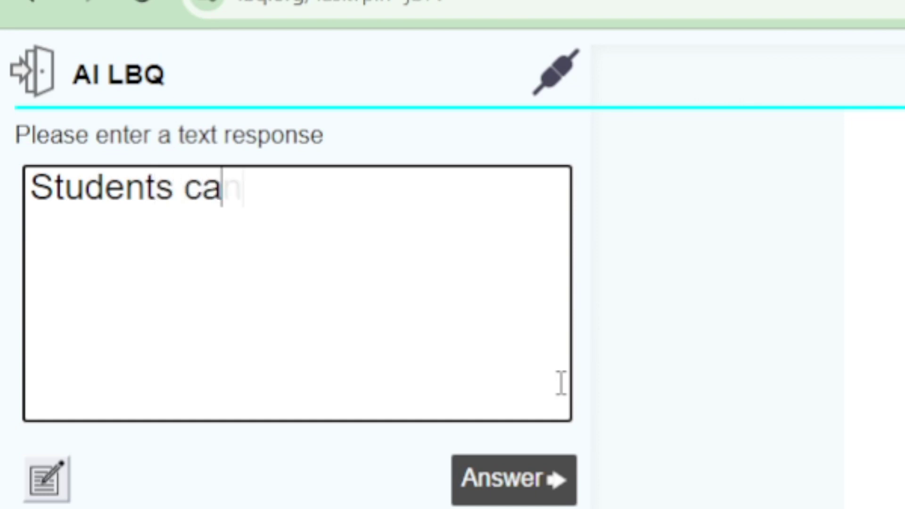
type("n now ")
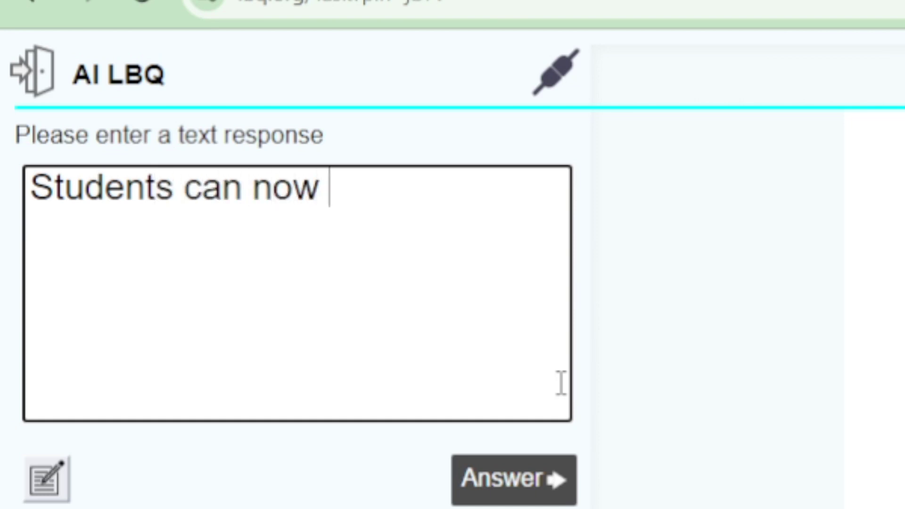
type("type their")
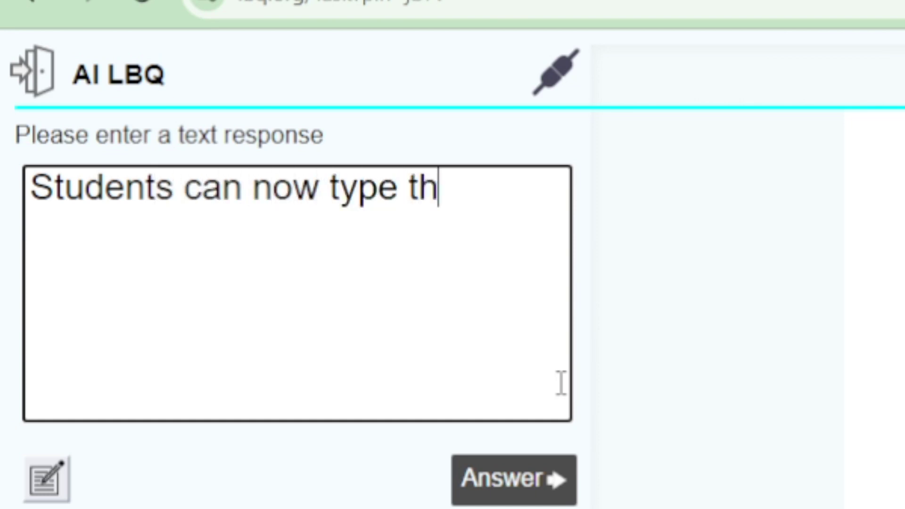
type(" answer")
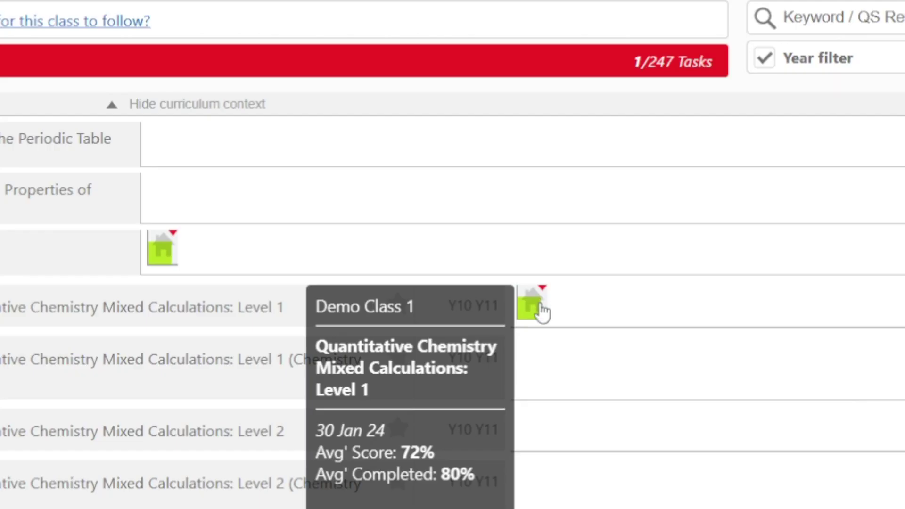
Continue the Level 1 task as independent study ending 25 April, adding a note and toggling pupils.
left_click(541, 306)
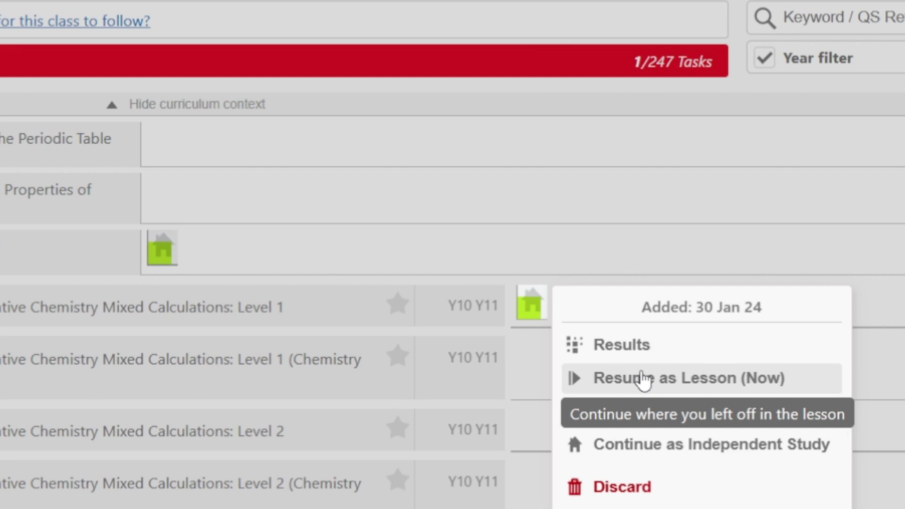
left_click(676, 444)
left_click(739, 210)
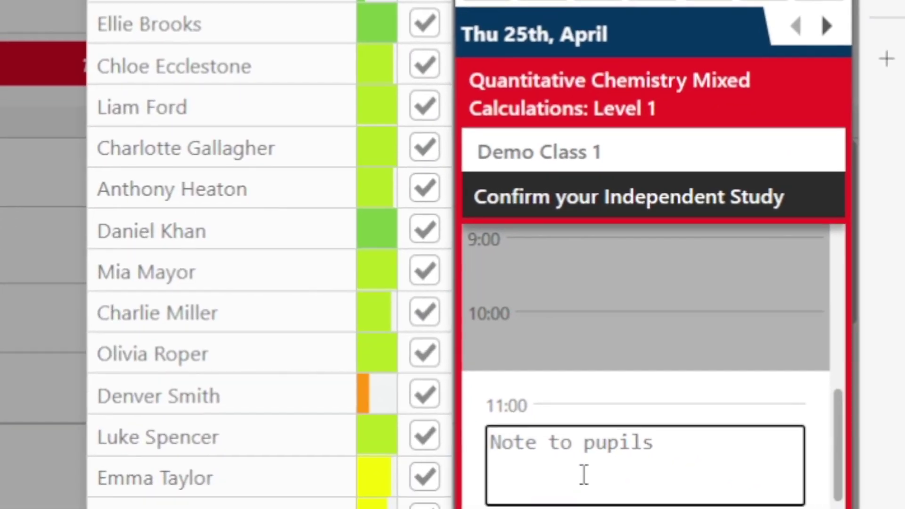
left_click(581, 474)
type("leave a mess")
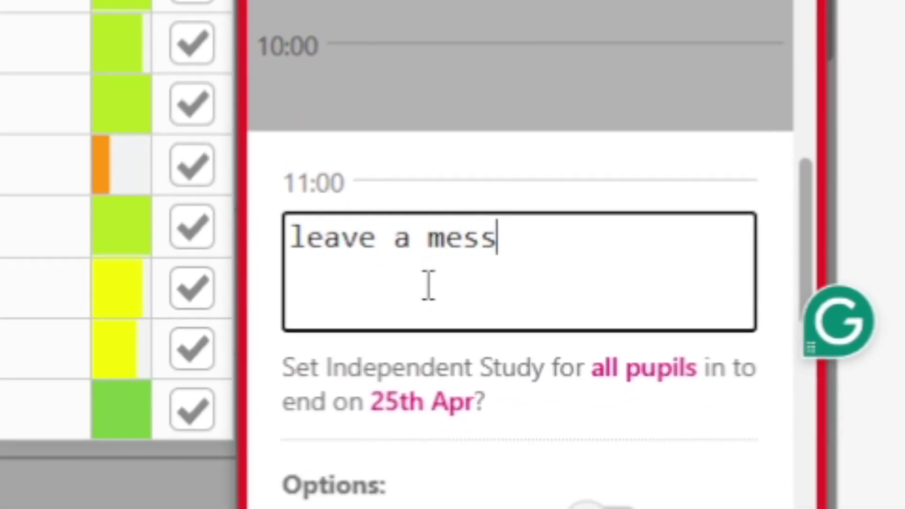
type("age")
key("BackSpace")
key("BackSpace")
key("BackSpace")
key("BackSpace")
key("BackSpace")
key("BackSpace")
key("BackSpace")
key("BackSpace")
key("BackSpace")
key("BackSpace")
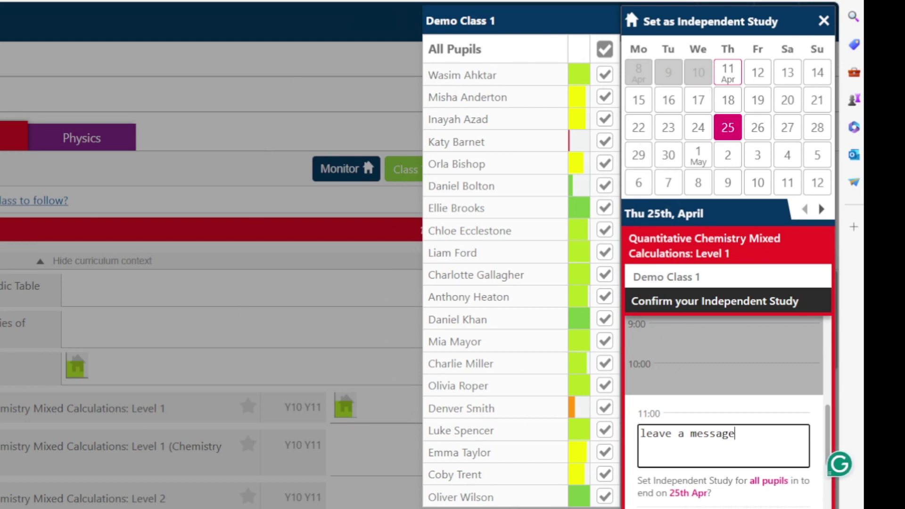
left_click(605, 49)
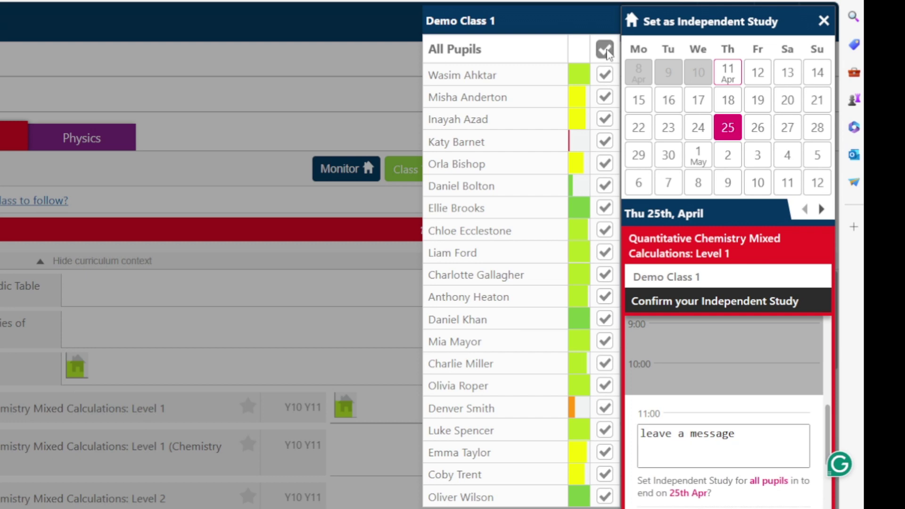
left_click(605, 49)
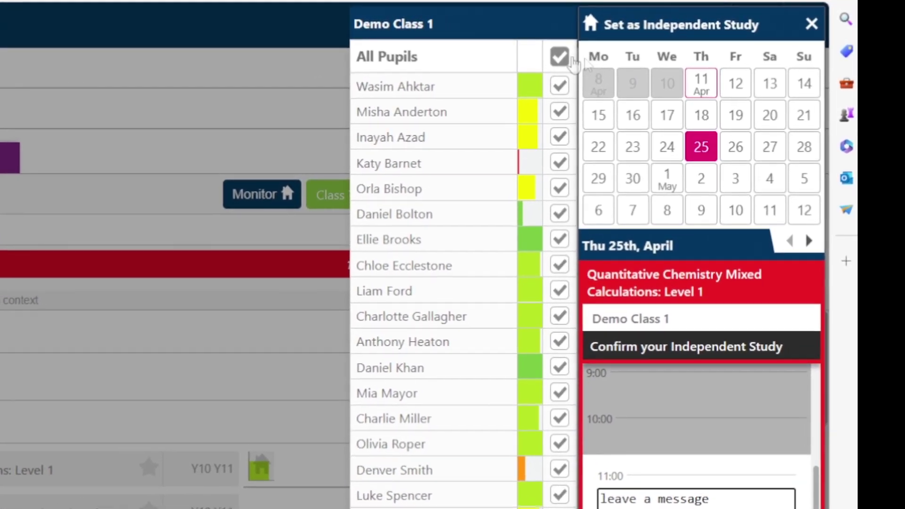
left_click(571, 57)
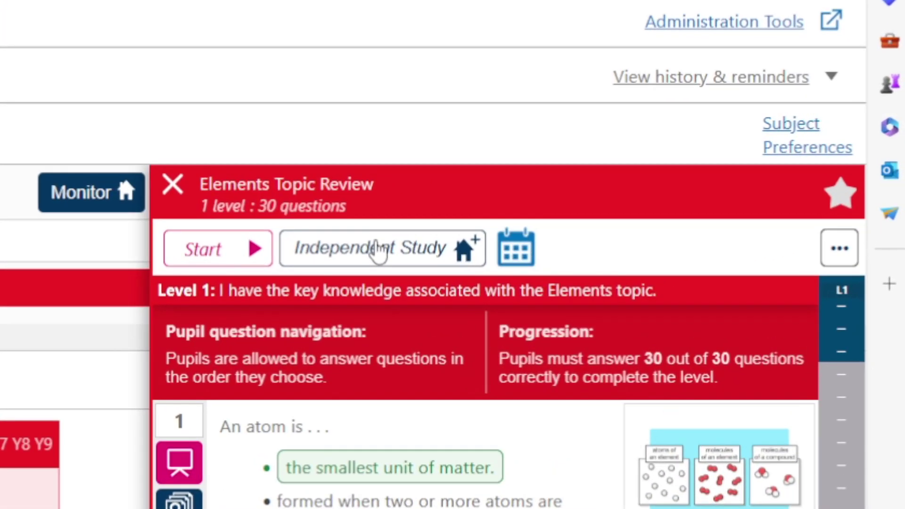
Set Elements Topic Review as independent study ending 25 April, with an end time.
left_click(377, 249)
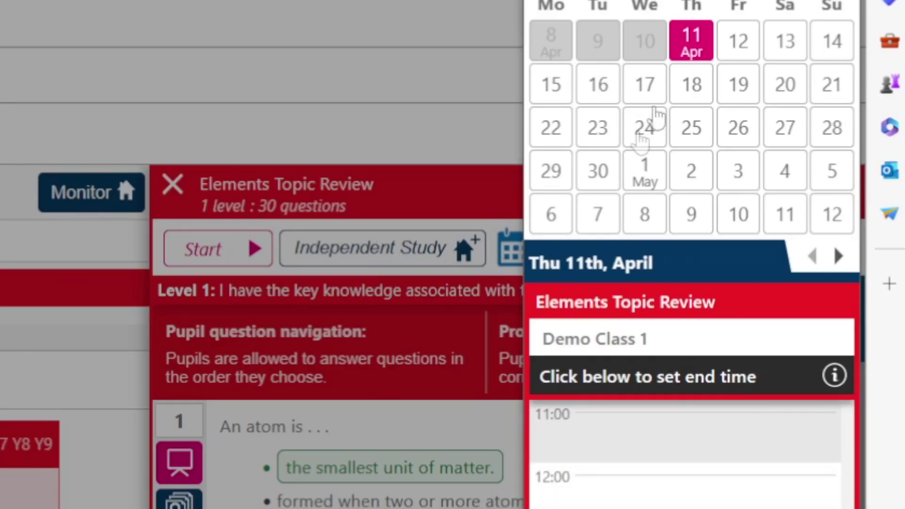
left_click(691, 127)
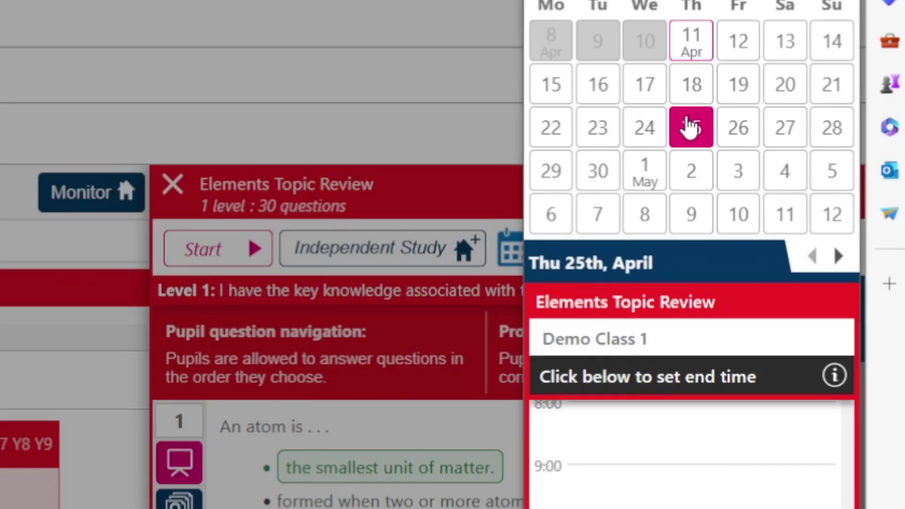
left_click(701, 417)
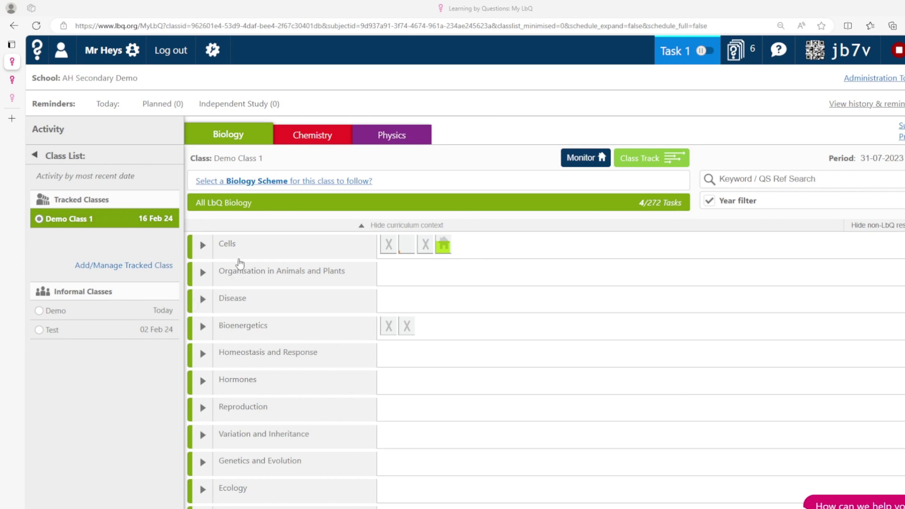
Expand the Biology Cells topic, scroll its question sets, then open the year filter and scheme choices.
scroll(240, 263, "down", 3)
scroll(241, 264, "up", 3)
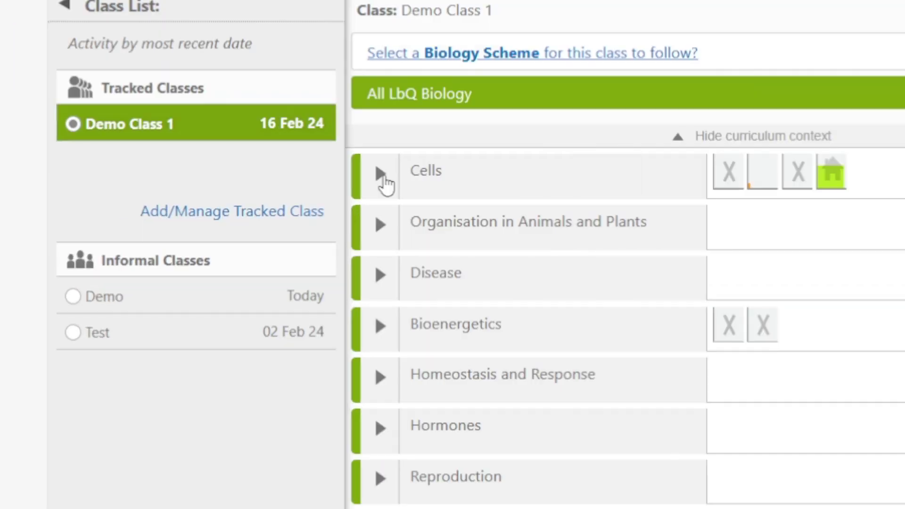
left_click(381, 175)
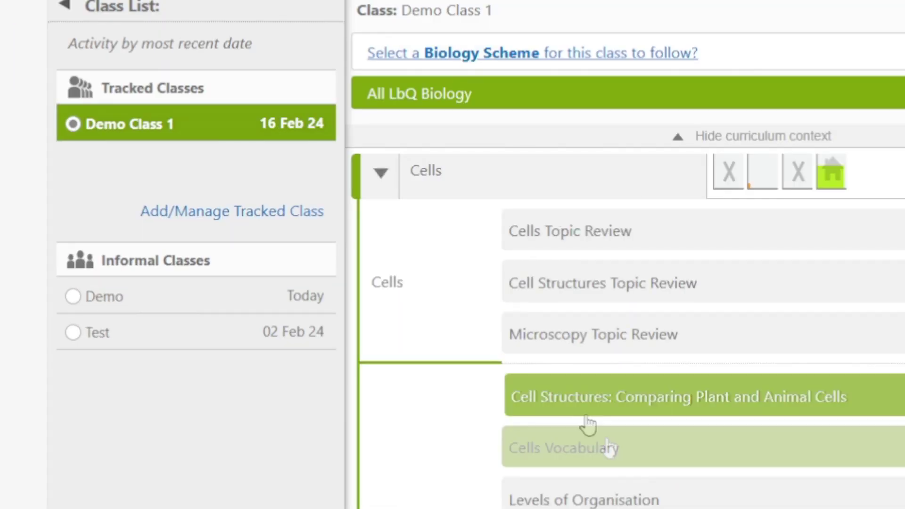
scroll(641, 476, "down", 3)
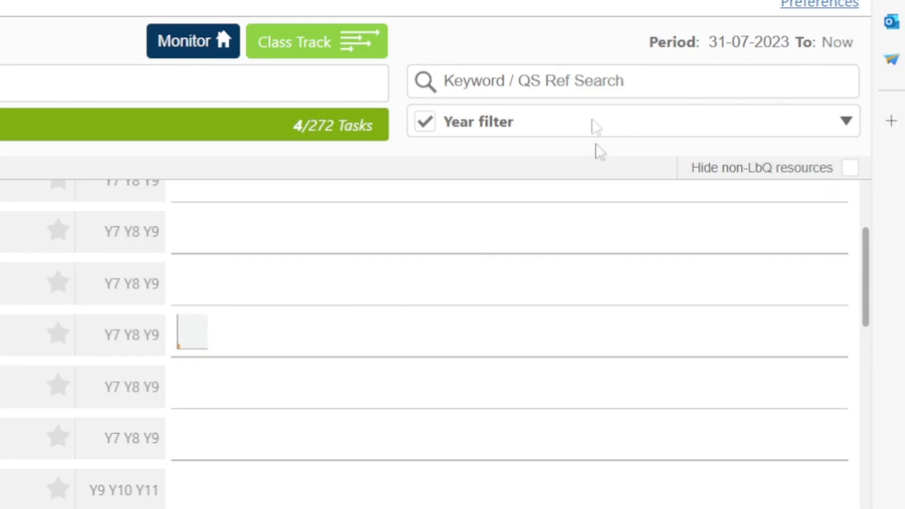
left_click(520, 136)
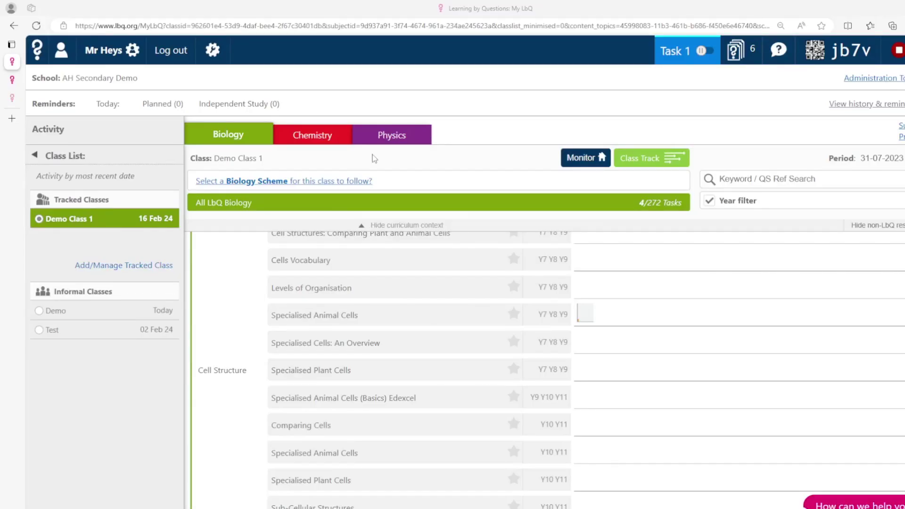
left_click(277, 184)
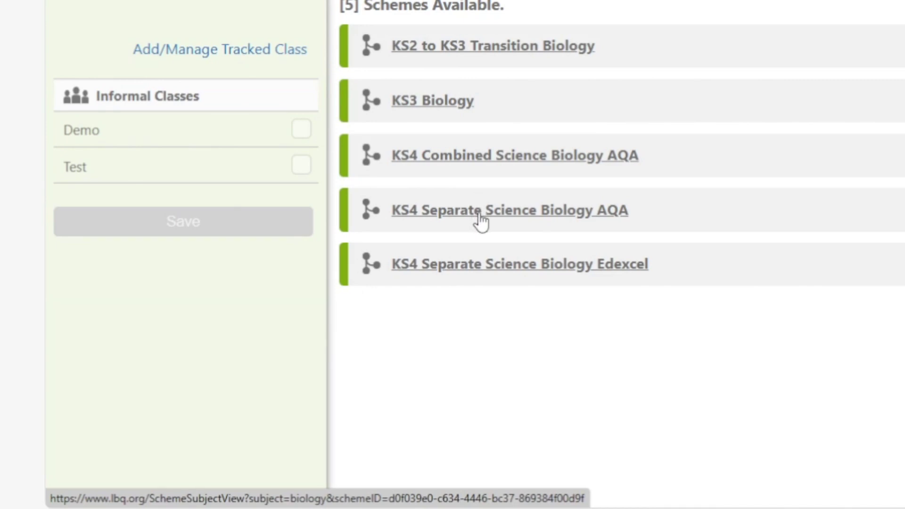
Preview the KS4 Separate Science Biology Edexcel scheme, expanding Key concepts in Biology.
left_click(501, 265)
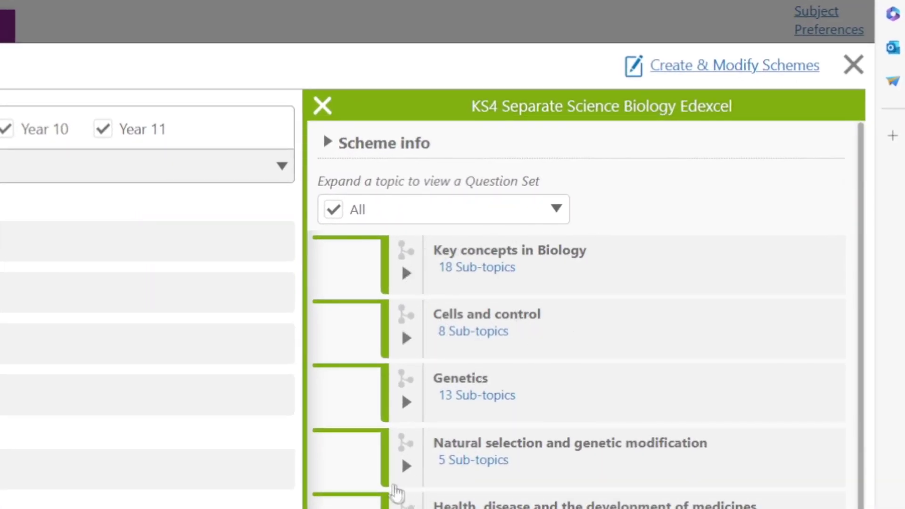
left_click(407, 273)
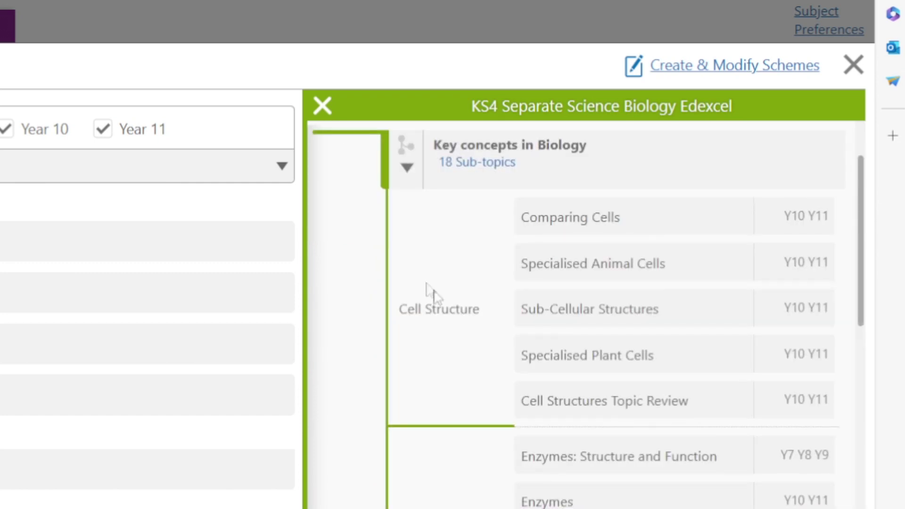
scroll(446, 303, "down", 10)
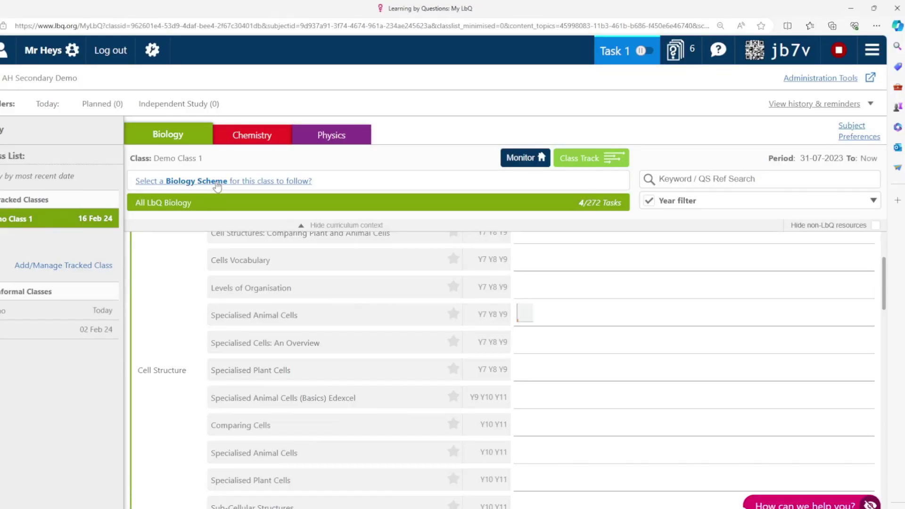
left_click(217, 183)
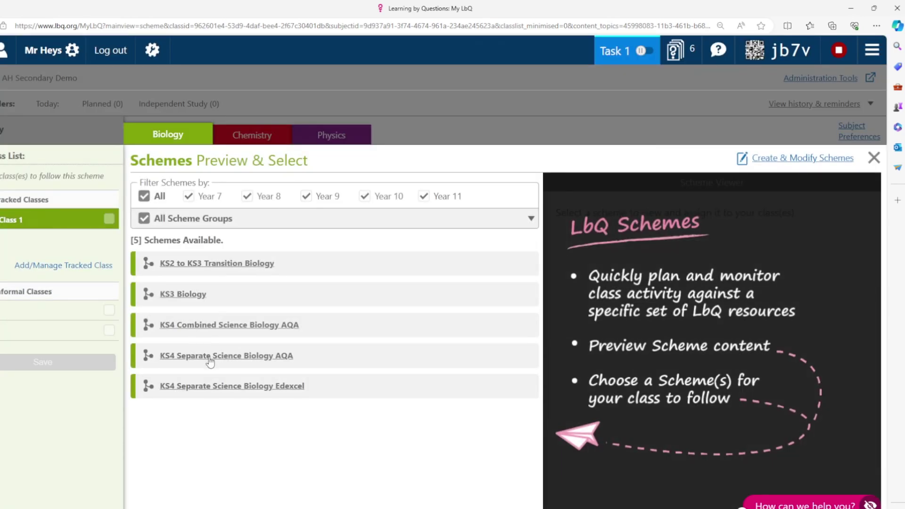
left_click(223, 388)
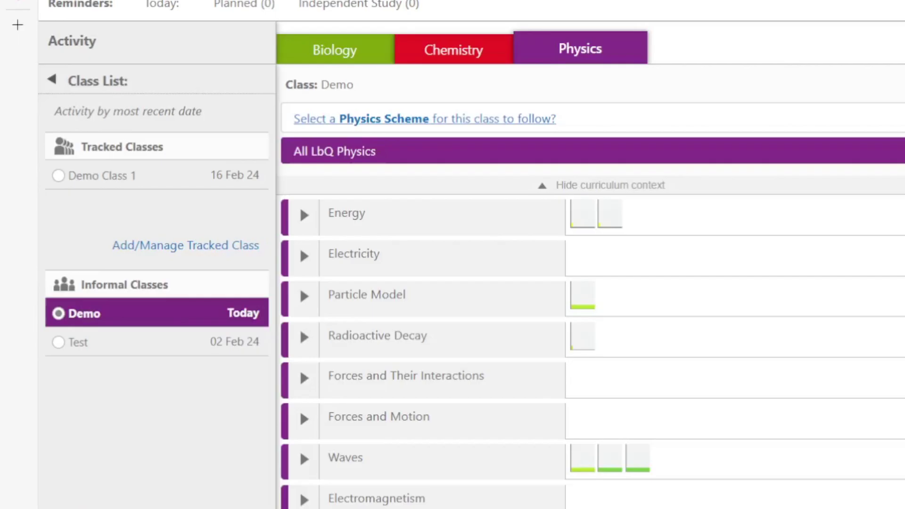
Expand the Physics Energy topic and scroll through its question sets.
left_click(304, 215)
scroll(398, 285, "down", 10)
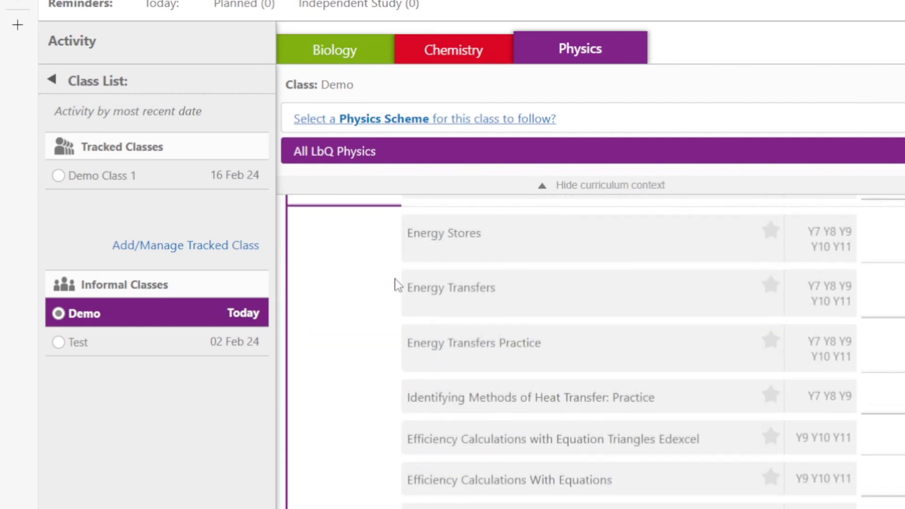
scroll(398, 284, "down", 10)
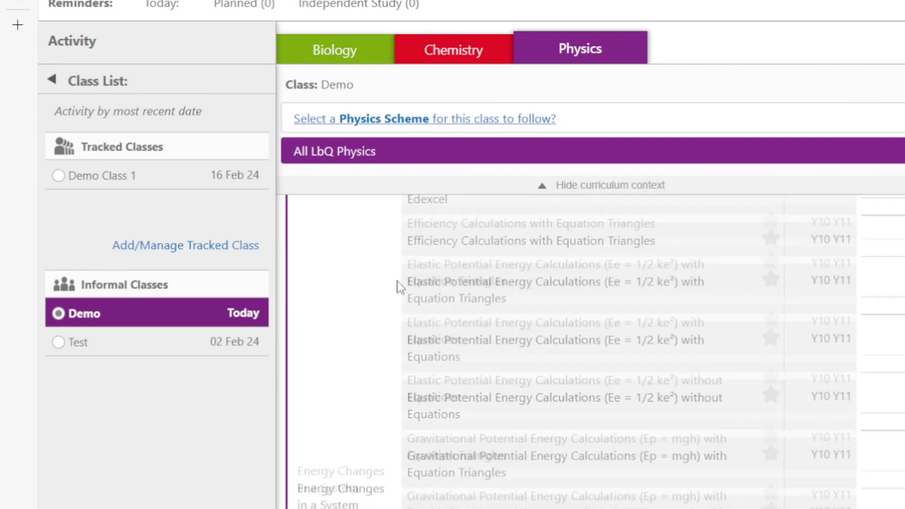
scroll(399, 286, "down", 10)
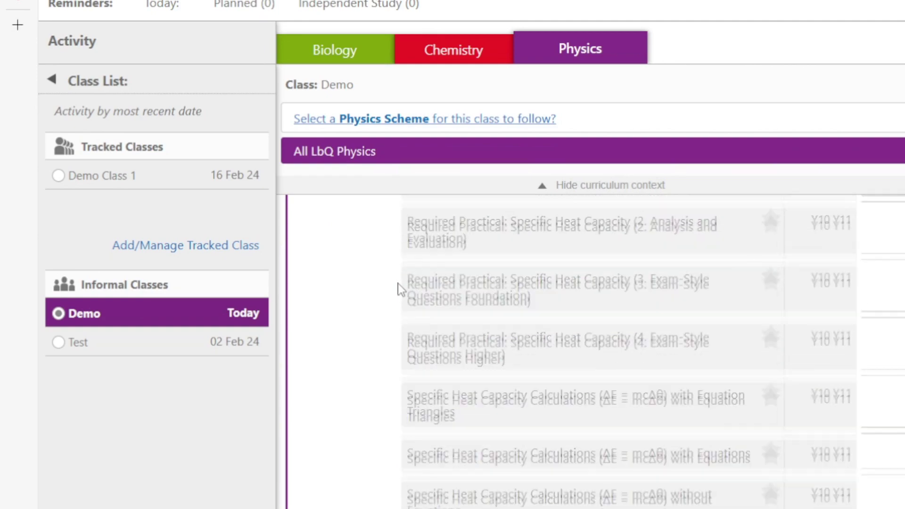
scroll(400, 288, "down", 10)
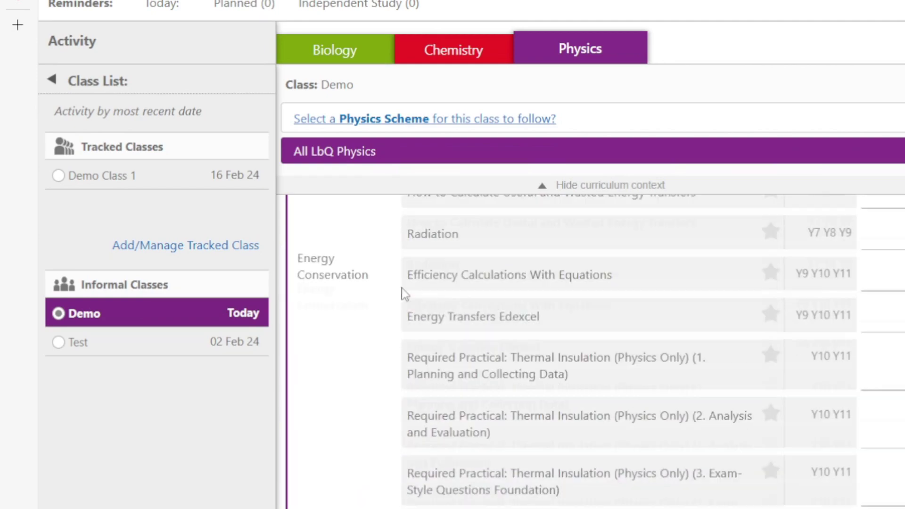
scroll(403, 295, "down", 5)
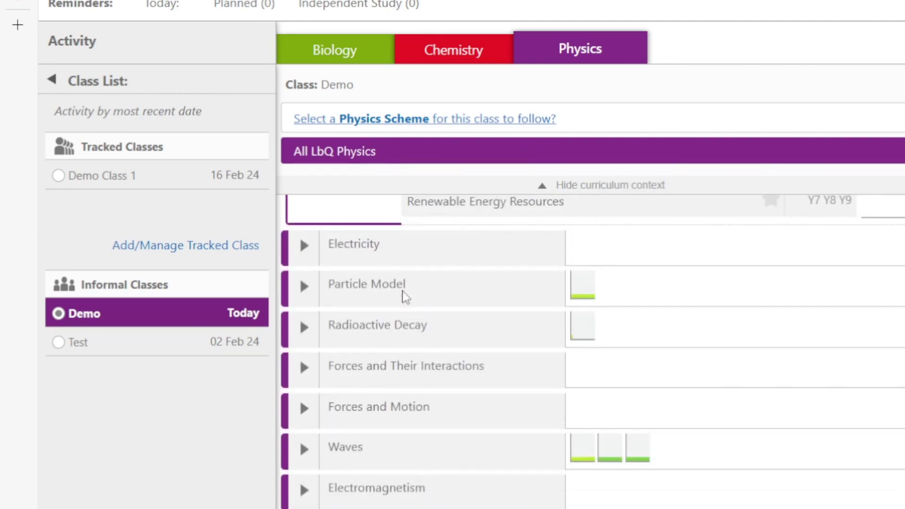
Expand the Electricity topic and scroll down to Power Calculations and Static Electricity.
left_click(304, 246)
scroll(601, 330, "down", 5)
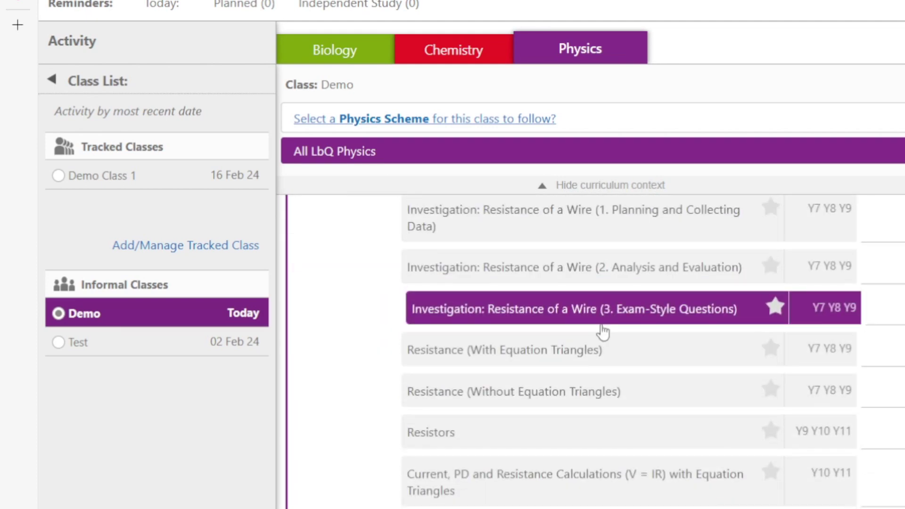
scroll(602, 333, "down", 10)
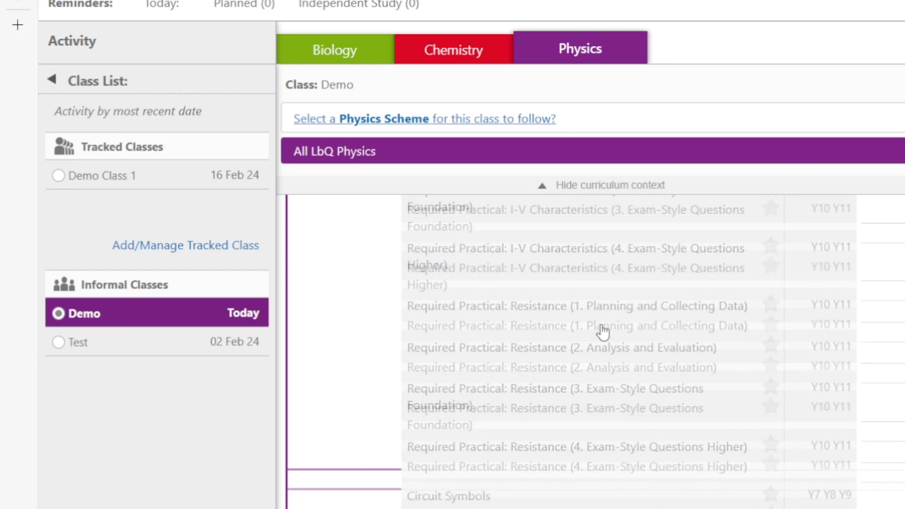
scroll(602, 332, "down", 10)
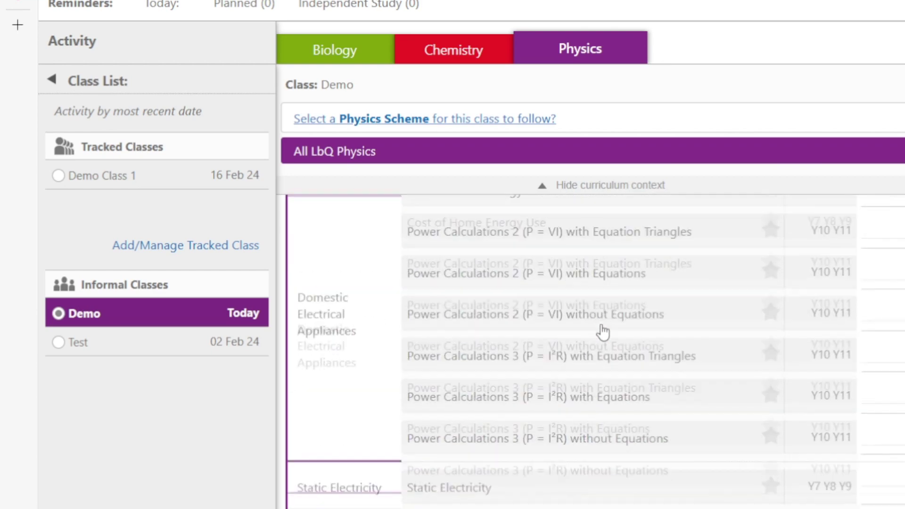
scroll(602, 332, "down", 4)
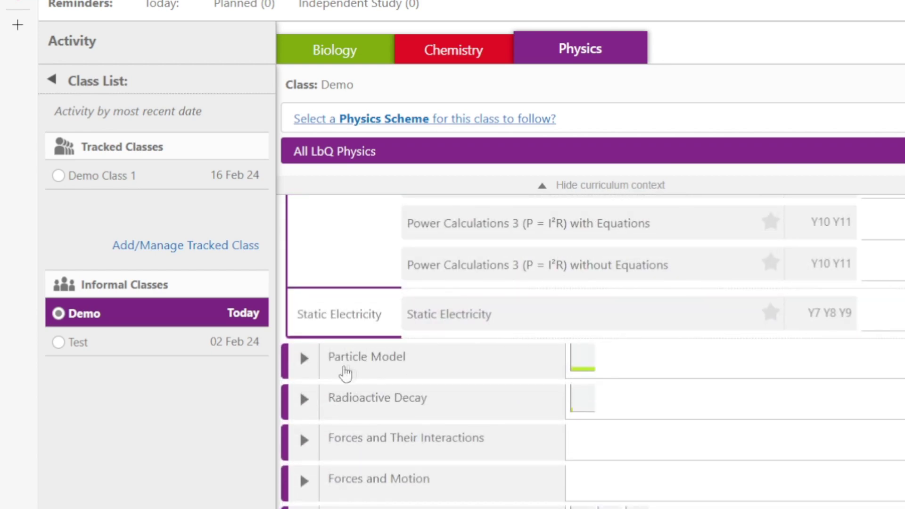
Expand Particle Model and Radioactive Decay, browsing their sets down to Nuclear Fission Reactors and Nuclear Fusion.
left_click(304, 360)
scroll(522, 346, "down", 2)
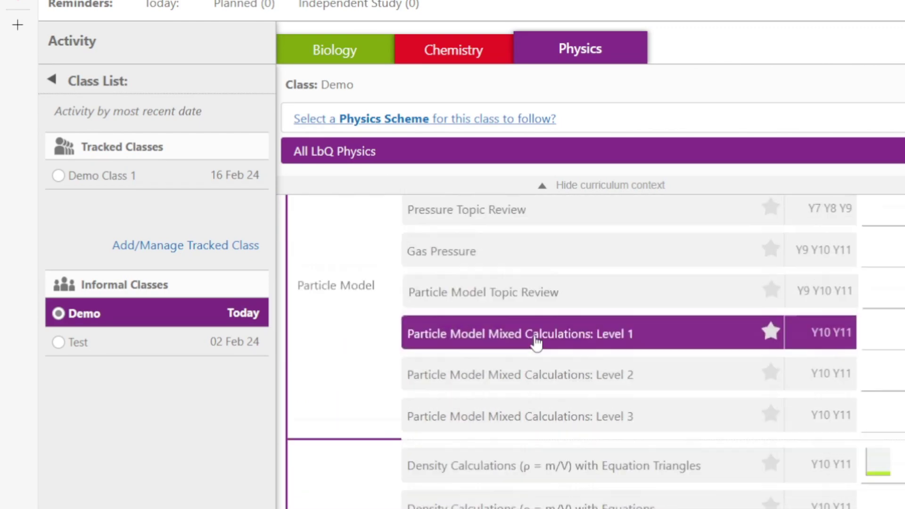
scroll(536, 343, "down", 10)
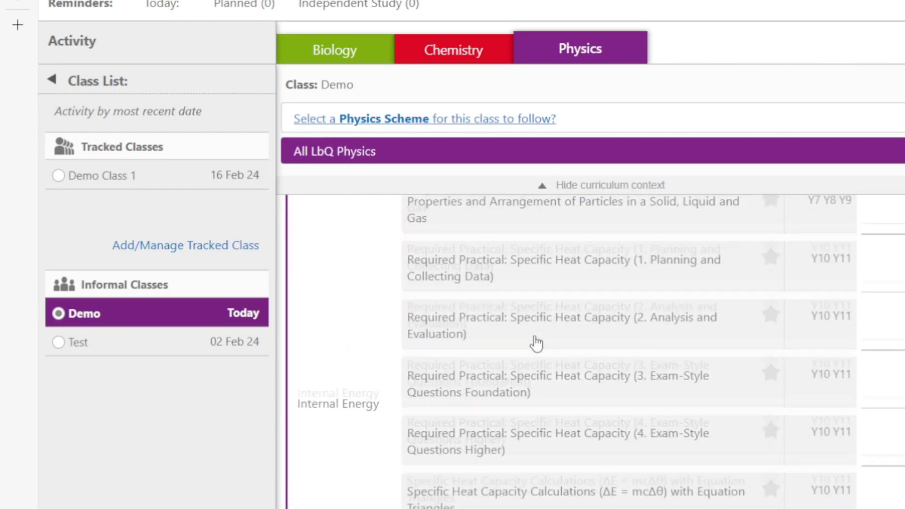
scroll(537, 343, "down", 10)
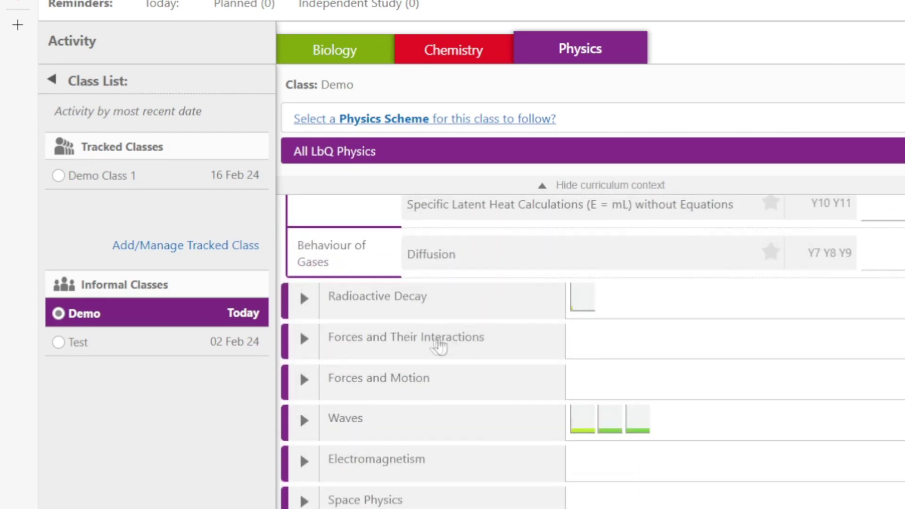
left_click(302, 297)
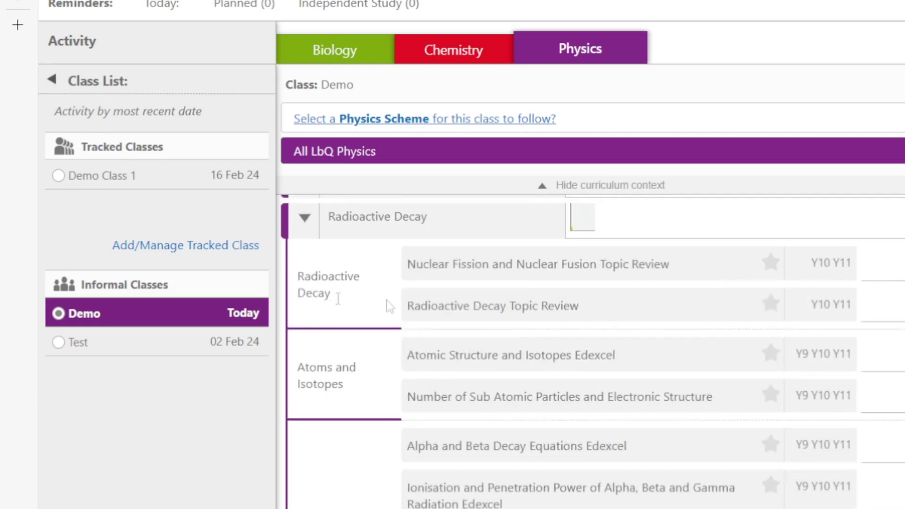
scroll(509, 317, "down", 10)
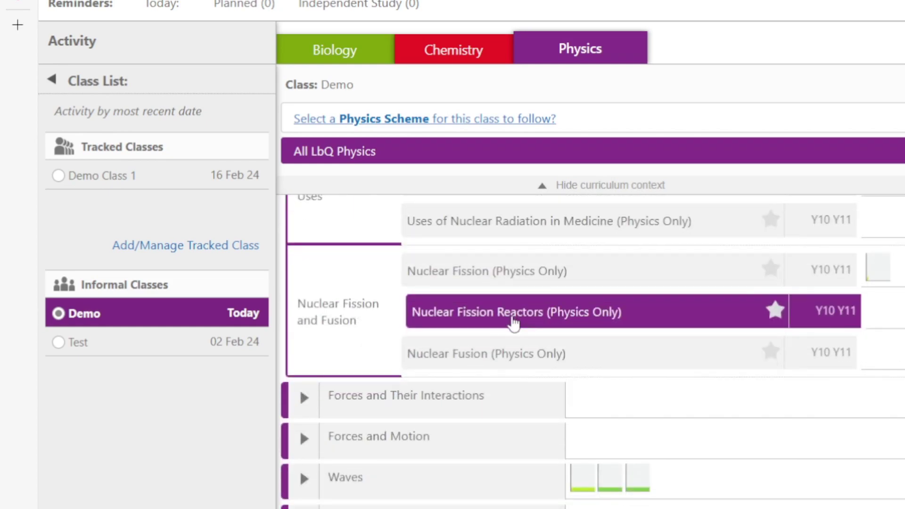